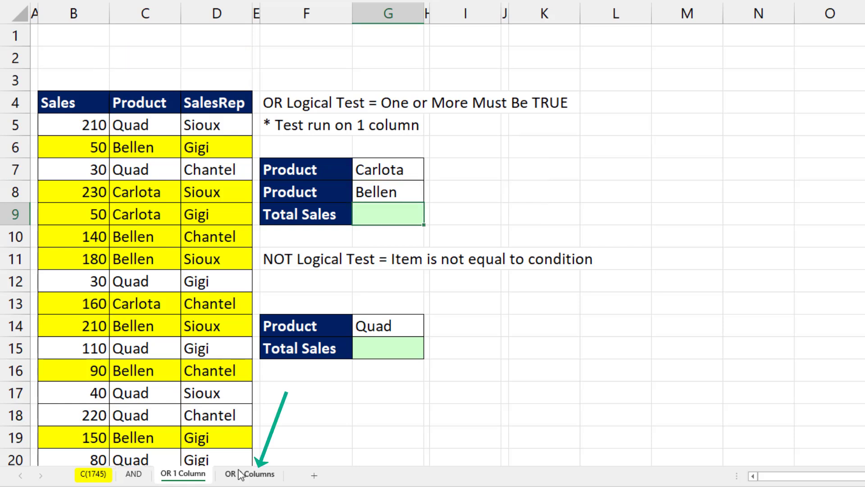
- On the OR 1 Column sheet, build =SUMIFS(B5:B20,C5:C20,G7:G8) in cell G9, using both product cells as criteria
key(ctrl+Page_Down)
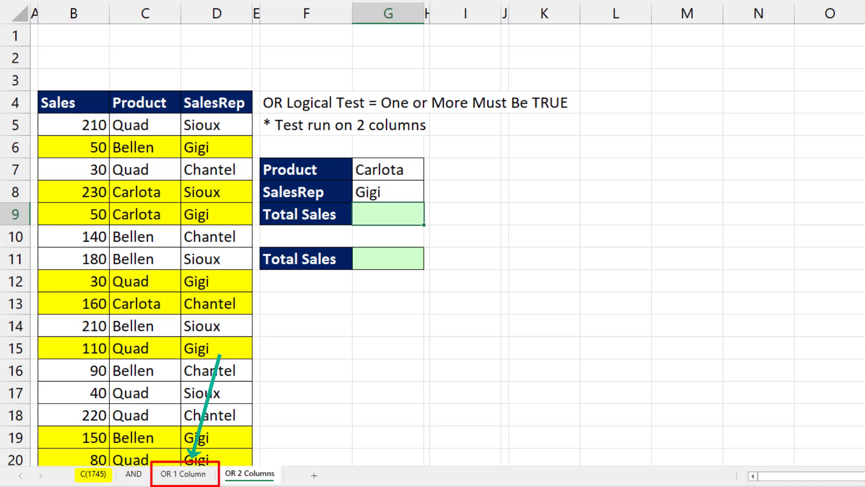
click(183, 474)
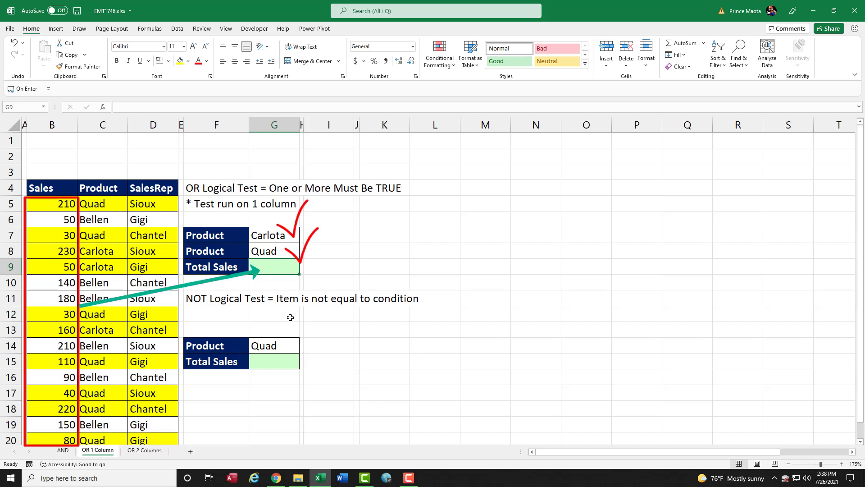
text(=sumi)
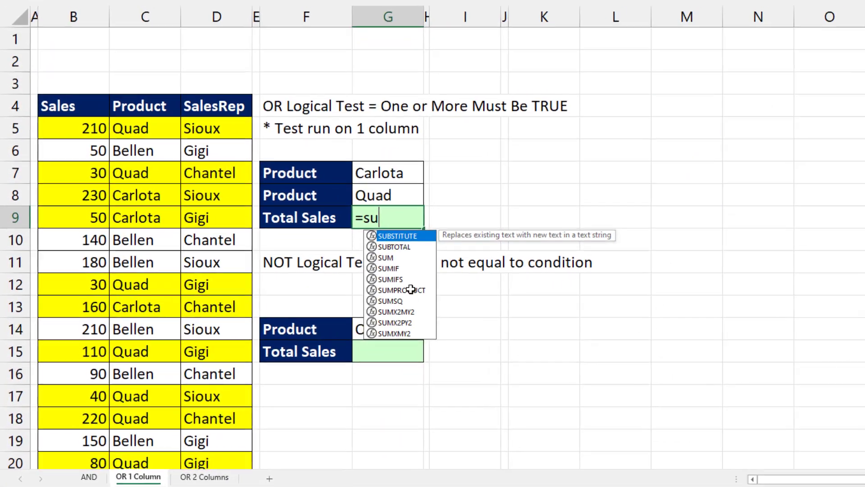
text(fs)
key(Tab)
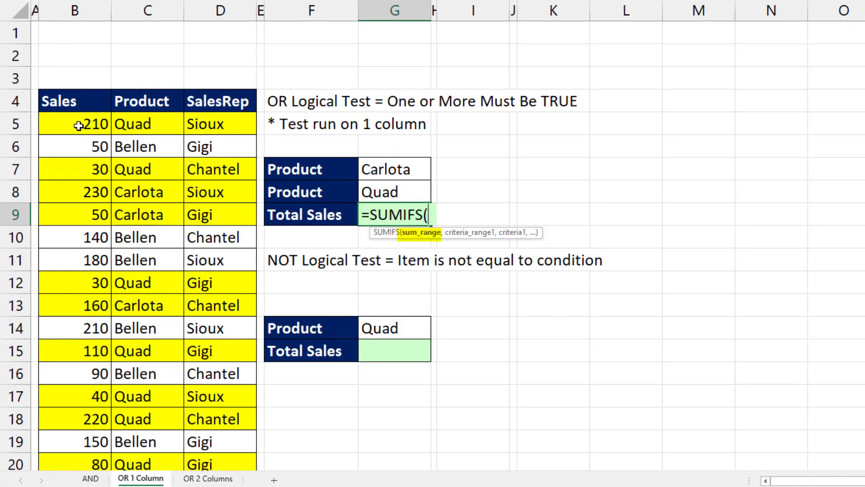
drag(80, 128, 69, 461)
text(,)
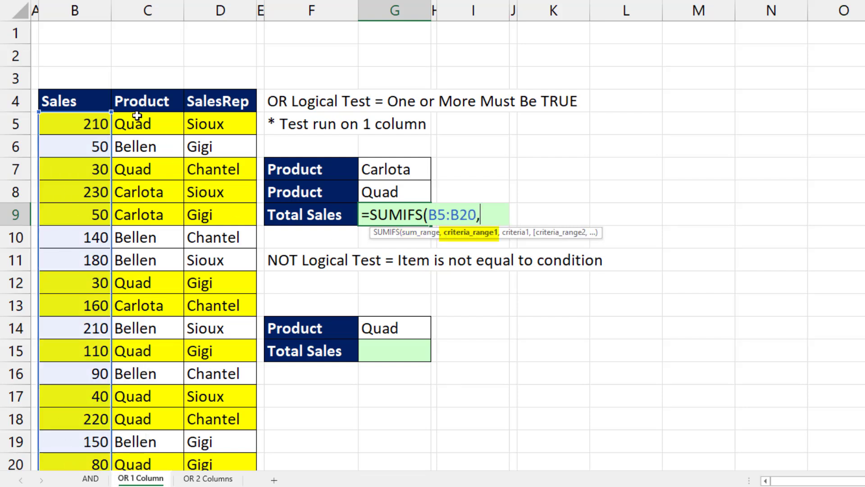
drag(132, 118, 122, 459)
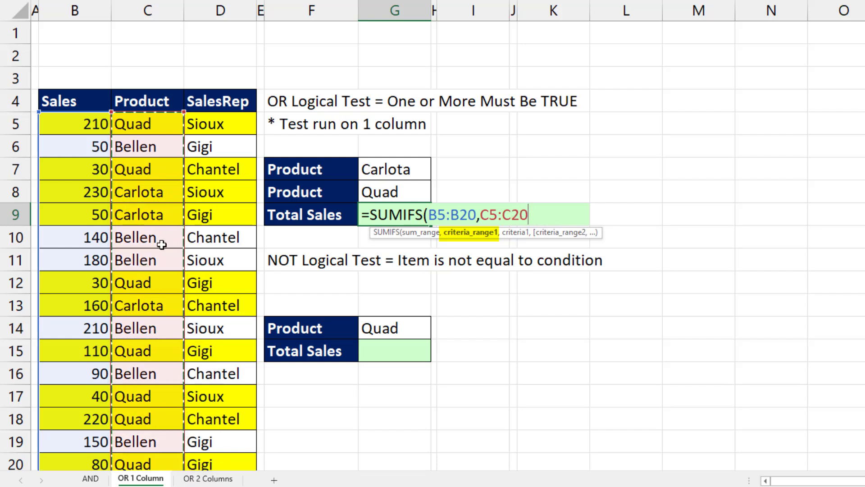
text(,)
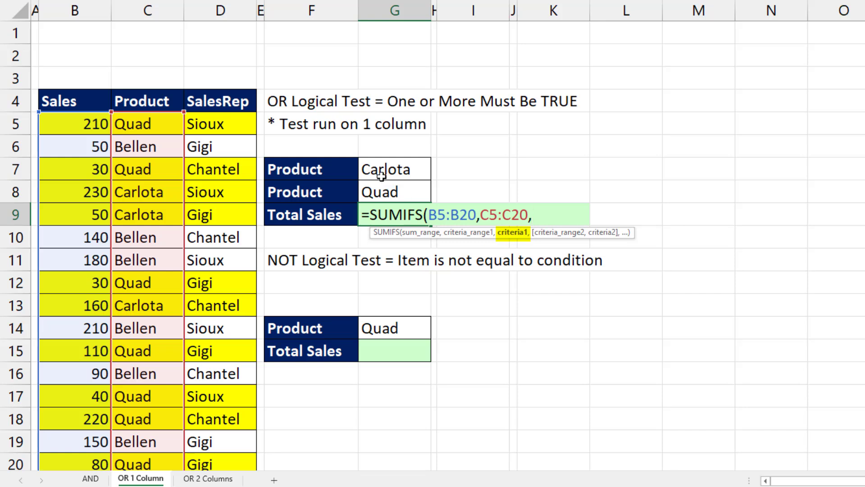
drag(381, 176, 376, 191)
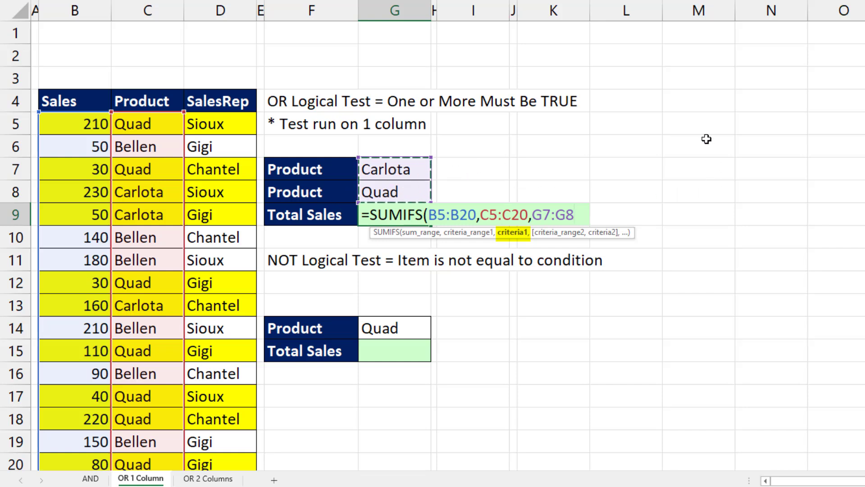
text())
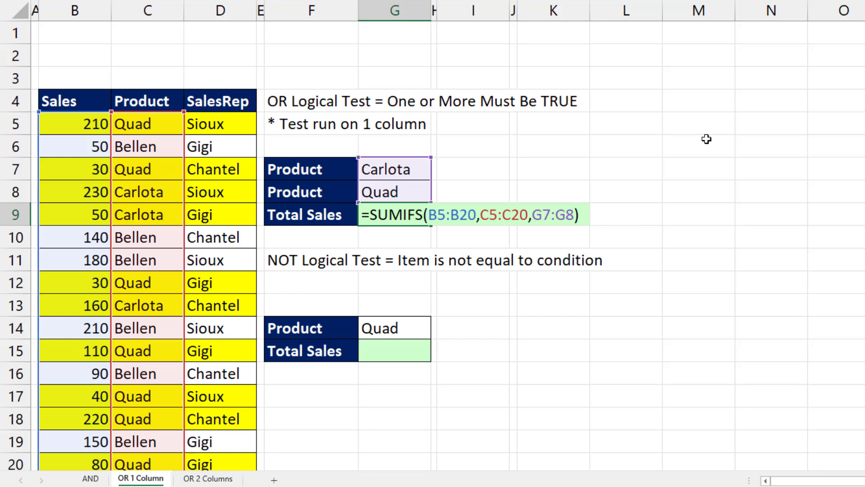
- Preview the SUMIFS array, revert the preview, and wrap the formula in SUM, entering =SUM(SUMIFS(B5:B20,C5:C20,G7:G8)) in G9
key(F9)
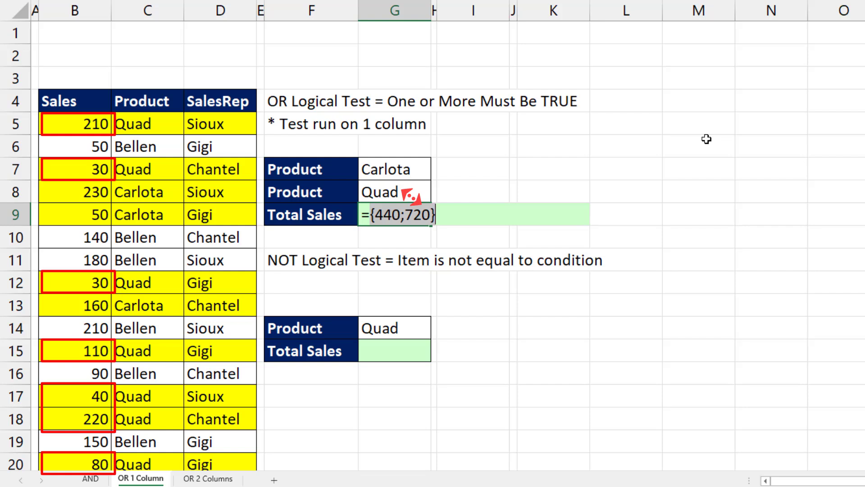
key(ctrl+z)
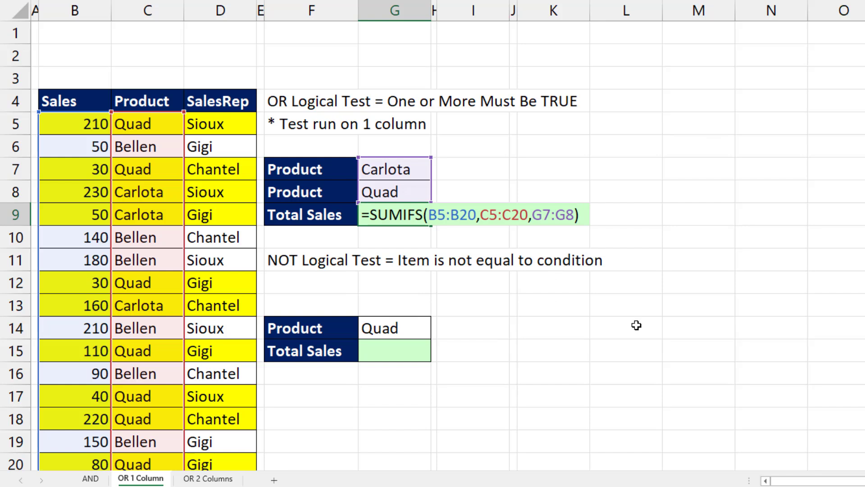
text(su)
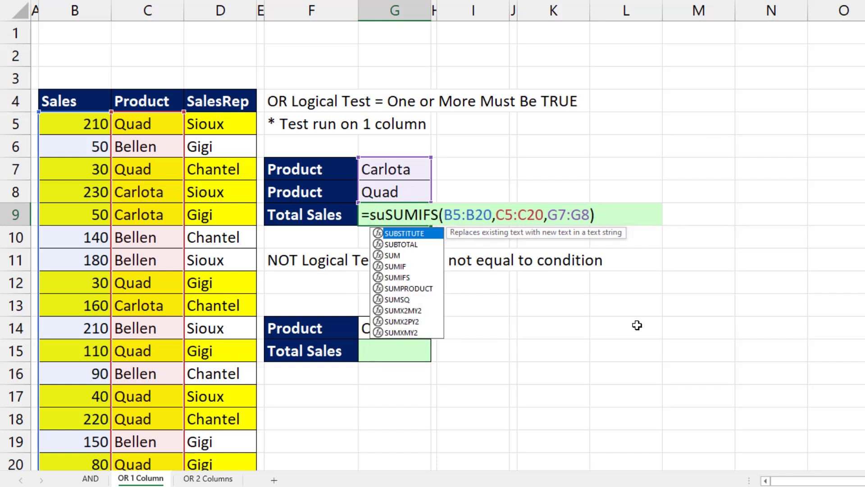
text(mp)
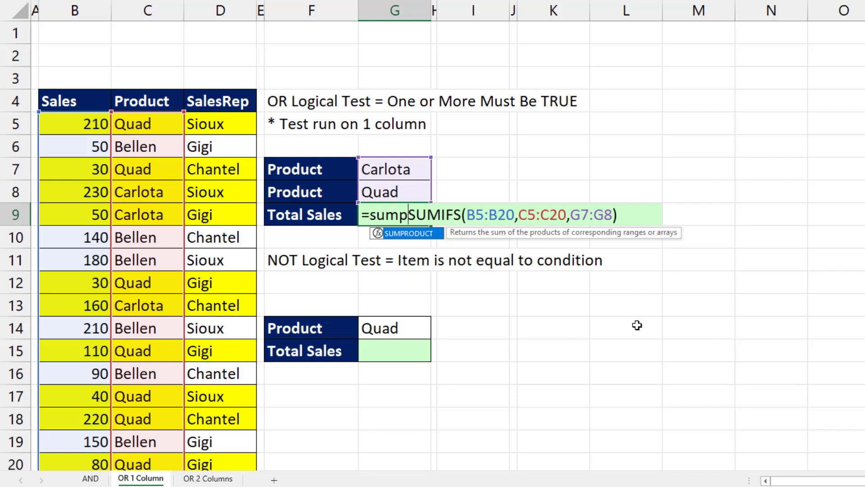
key(BackSpace)
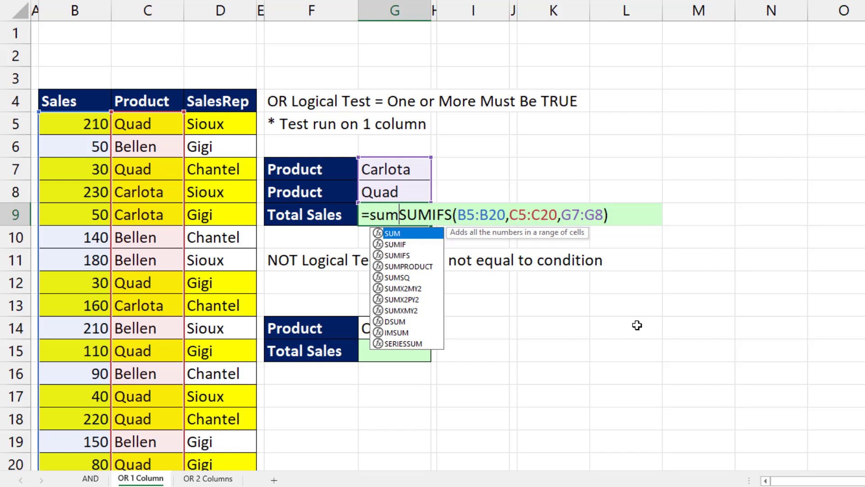
key(Tab)
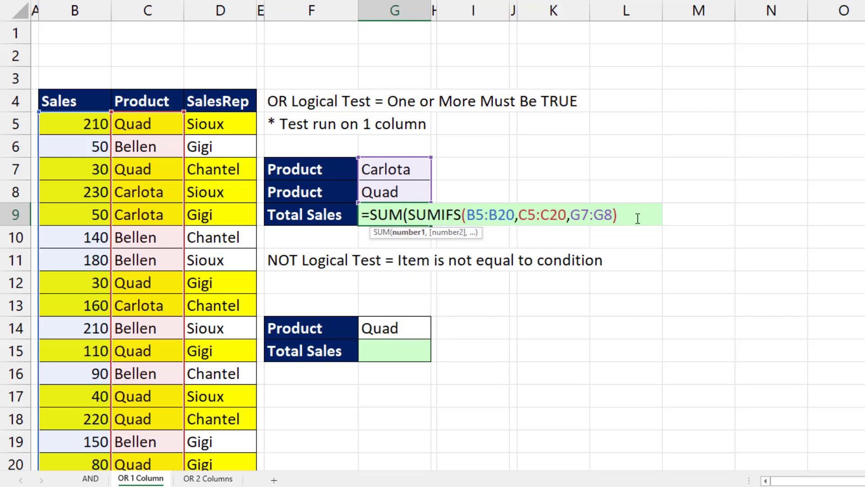
text())
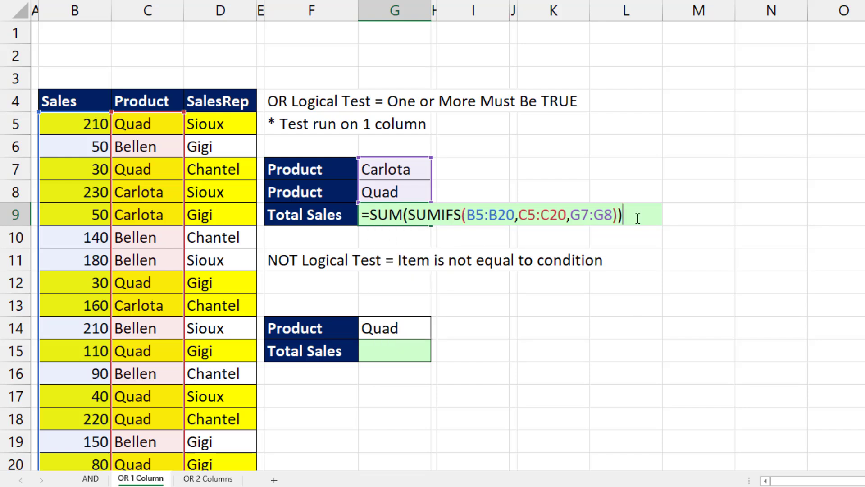
key(Return)
- Set the second product criterion in cell G8 to Bellen
click(388, 192)
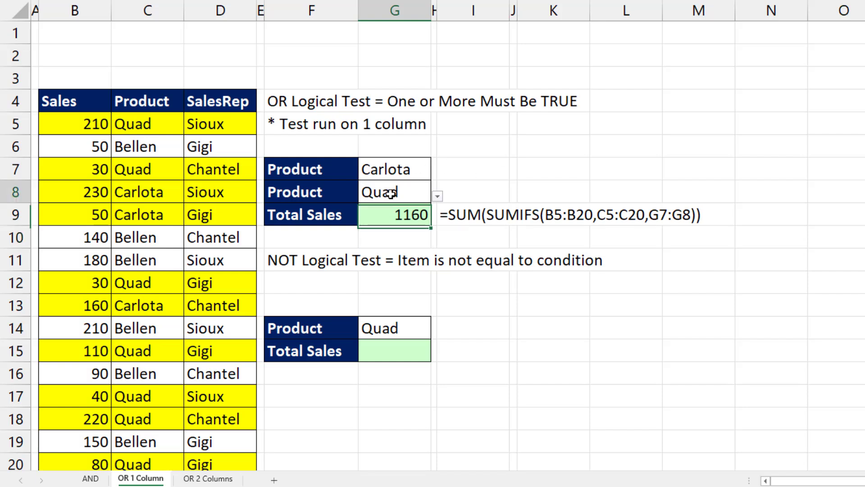
click(438, 196)
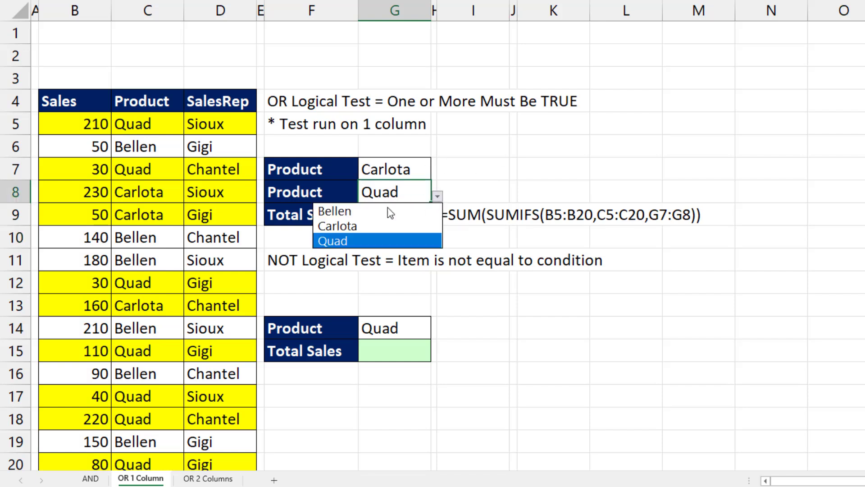
click(345, 212)
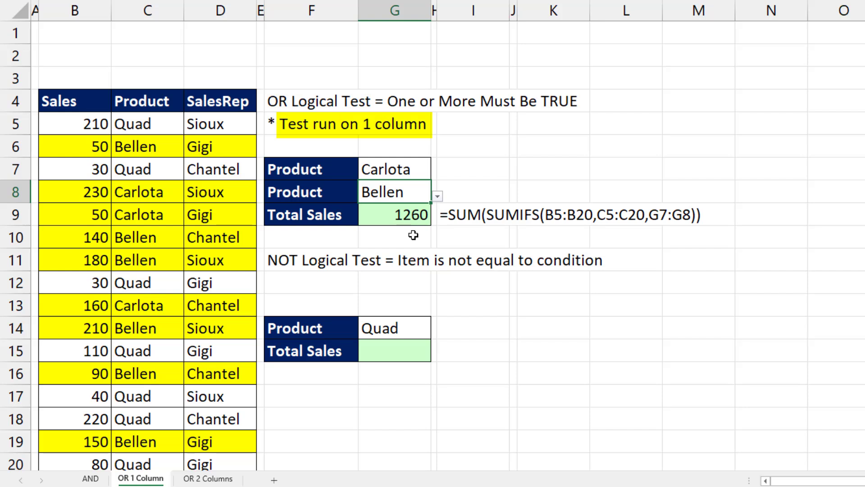
- On the OR 2 Columns sheet, start a FILTER formula in G9 on B5:B20 with the product condition C5:C20=G7
key(ctrl+Page_Down)
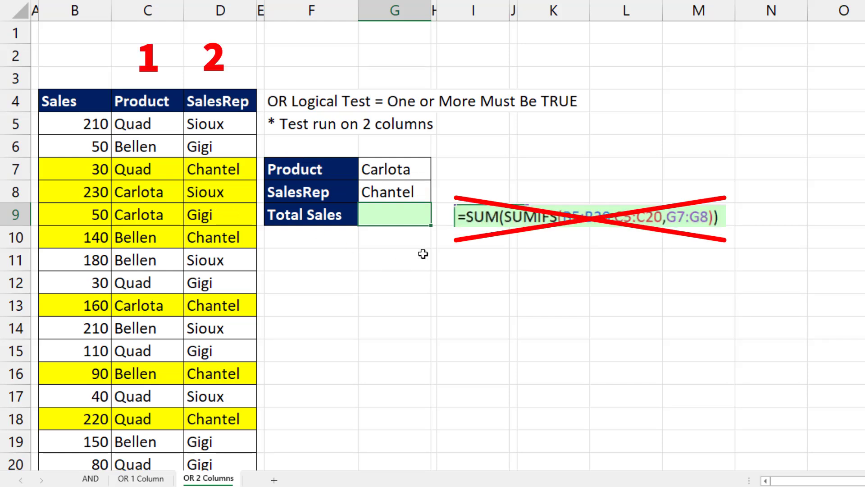
text(=)
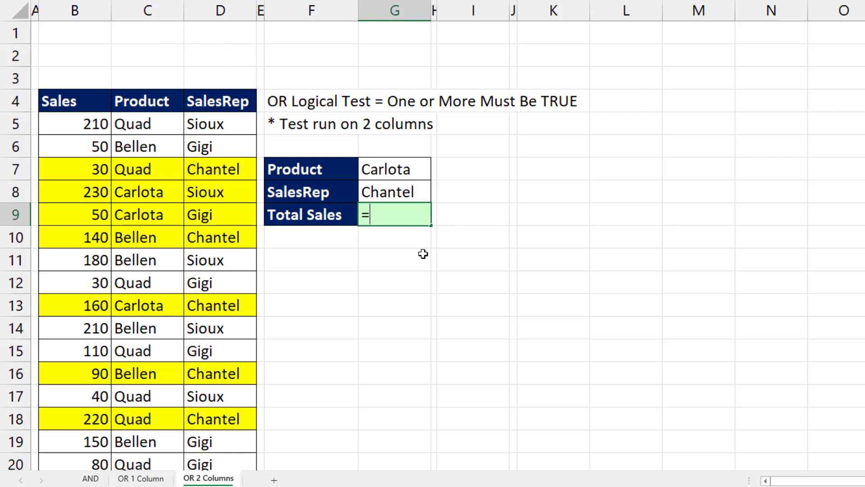
text(fil)
key(Tab)
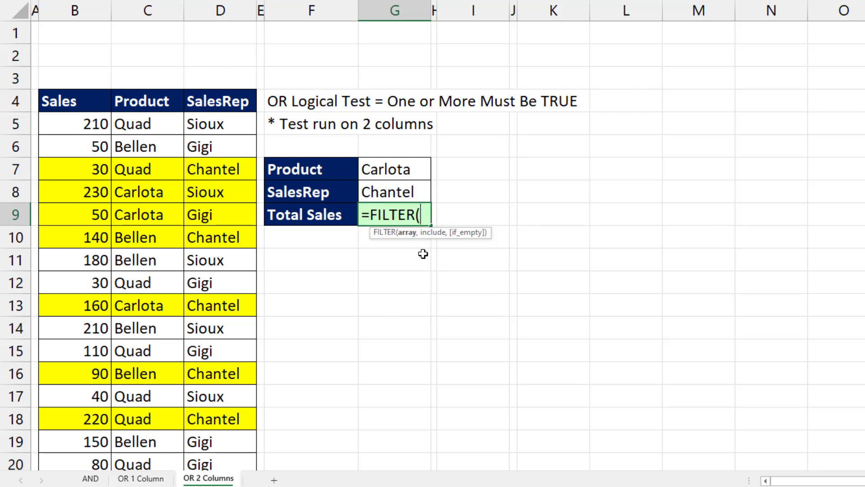
drag(83, 126, 93, 452)
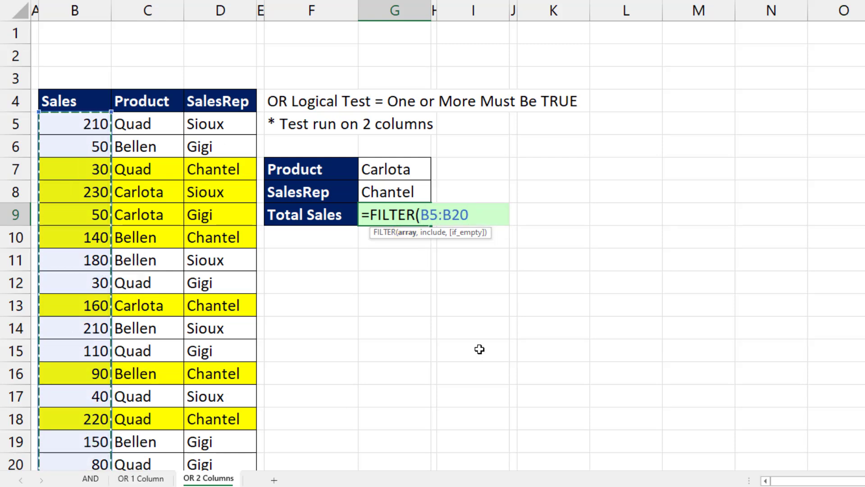
text(,)
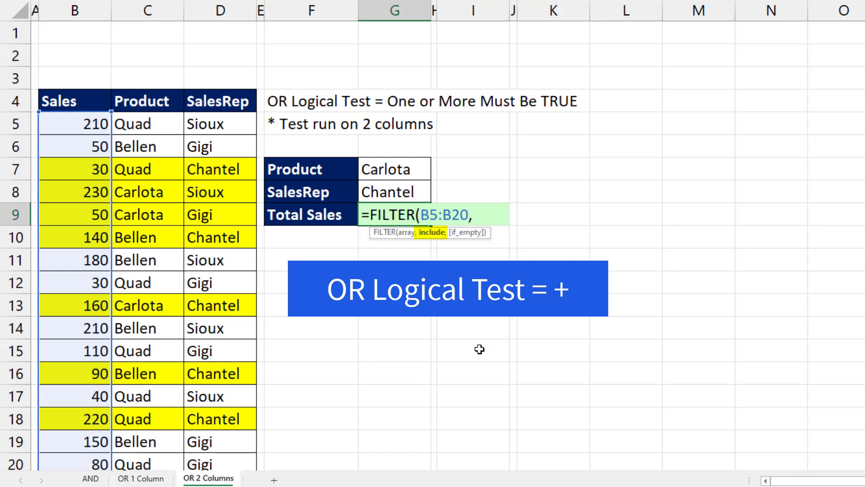
text(()
drag(135, 124, 170, 459)
text(=)
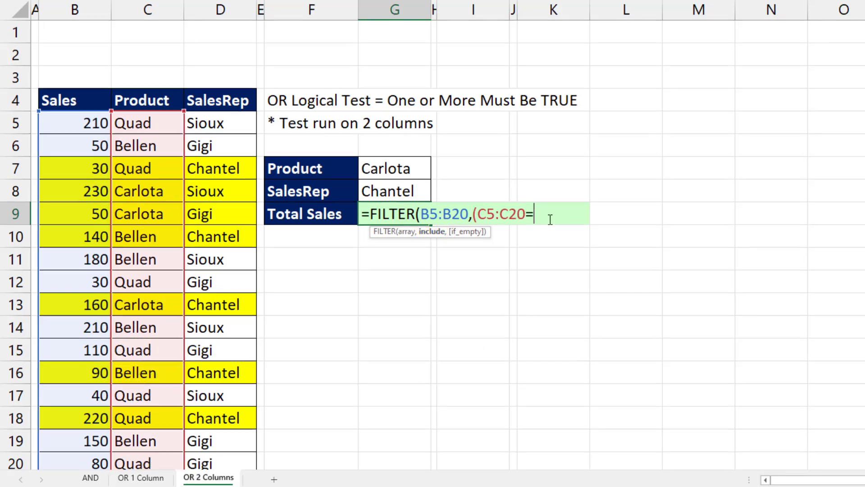
click(385, 166)
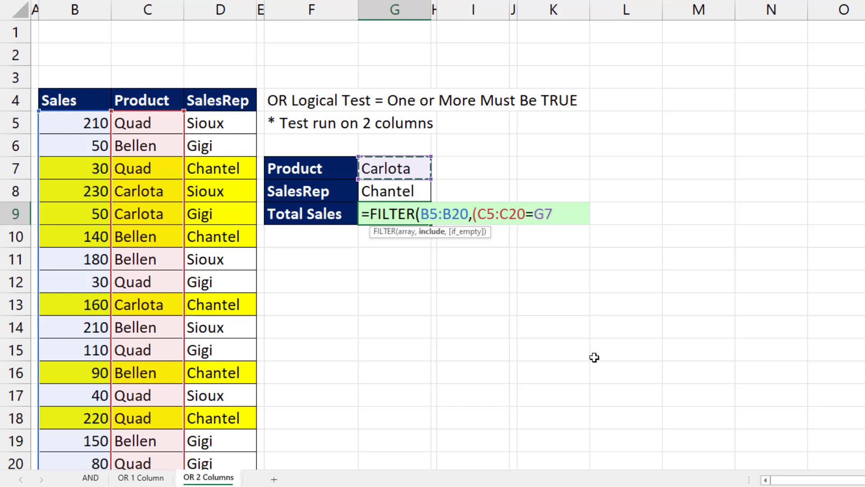
- Add the OR condition +(D5:D20=G8) for the sales rep to the FILTER formula's include argument
text()+)
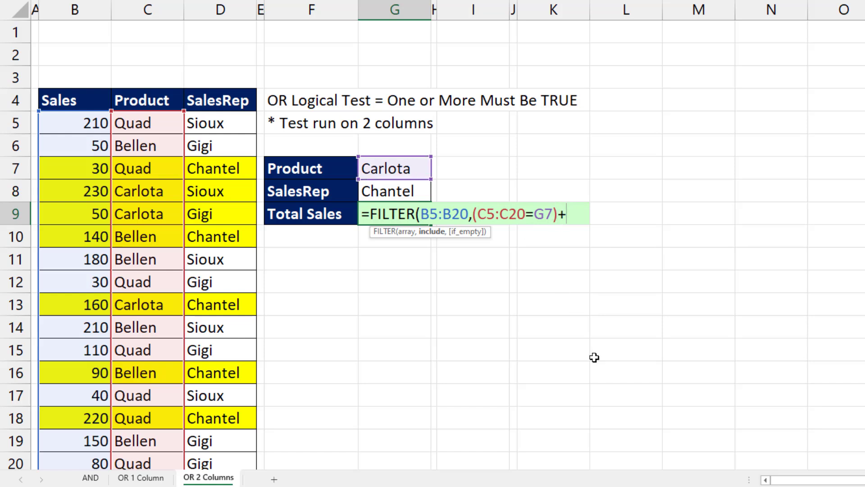
text(()
drag(201, 126, 217, 459)
text(=)
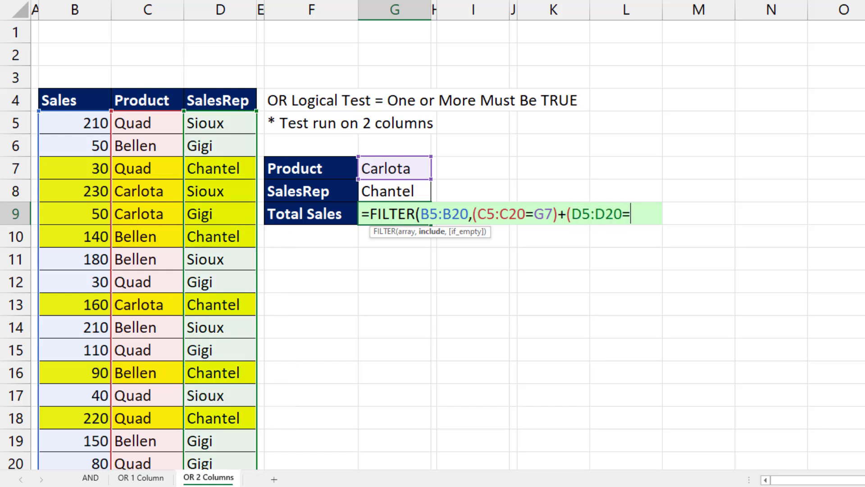
click(395, 192)
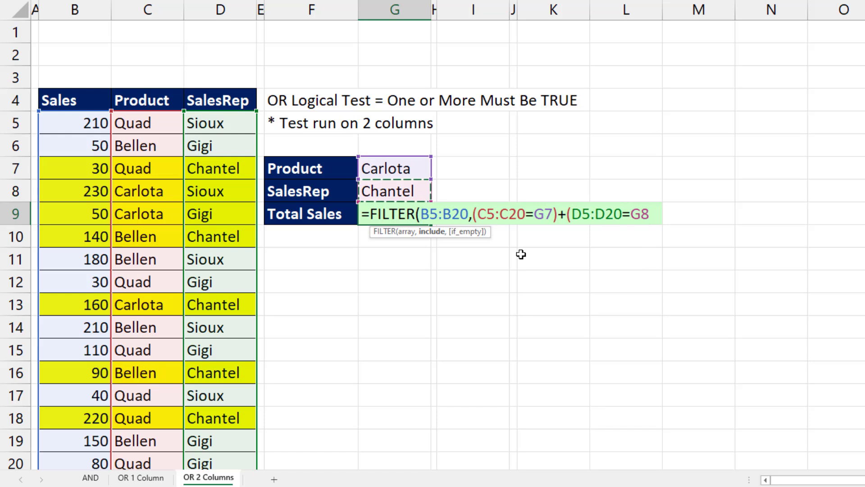
text())
- Preview the evaluated include argument and the whole FILTER formula in G9, reverting each preview to the formula
click(430, 231)
key(F9)
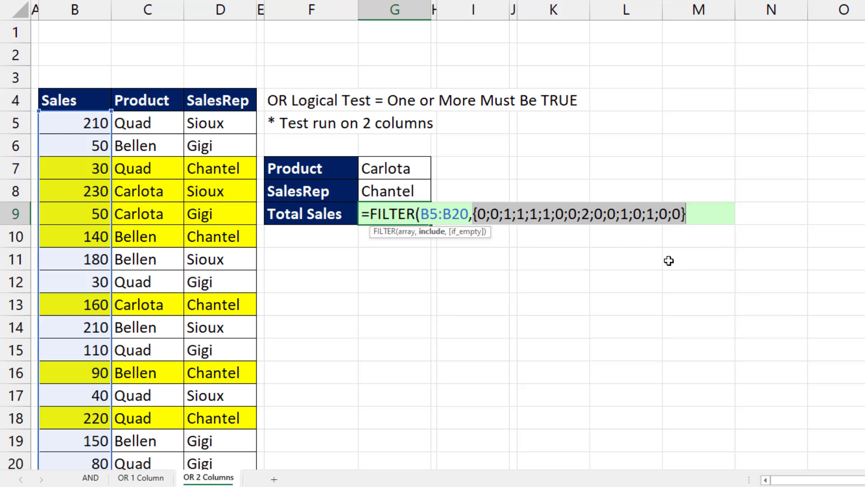
key(ctrl+z)
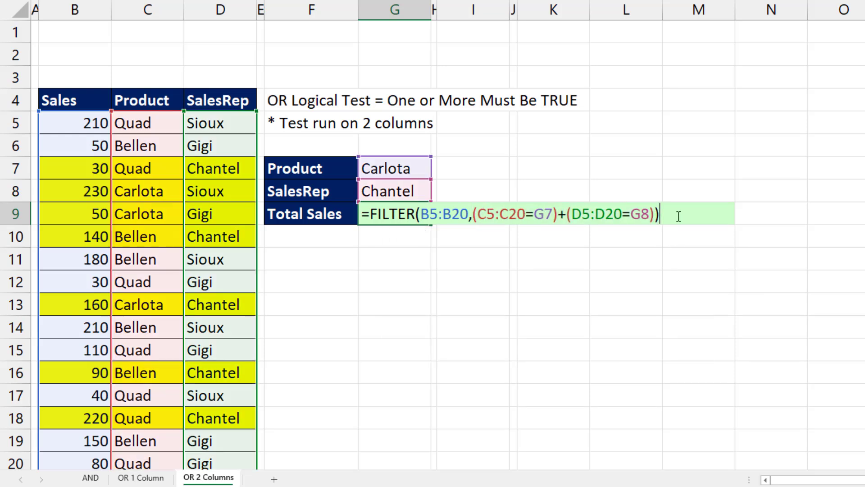
key(F9)
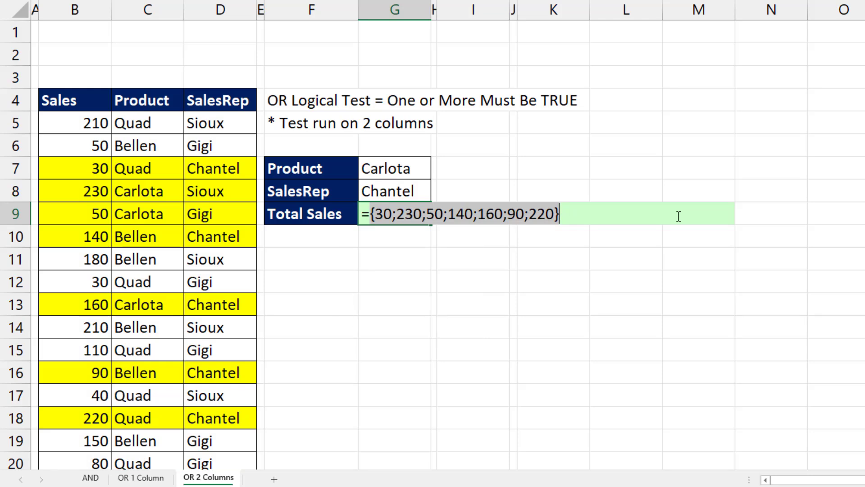
key(ctrl+z)
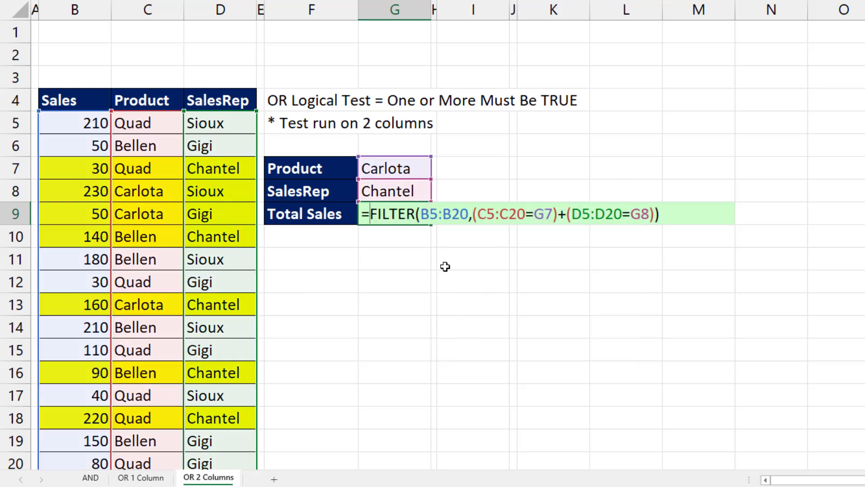
- Wrap the FILTER formula in SUM and enter =SUM(FILTER(B5:B20,(C5:C20=G7)+(D5:D20=G8))) in G9
key(Home)
key(Right)
text(sum)
key(Tab)
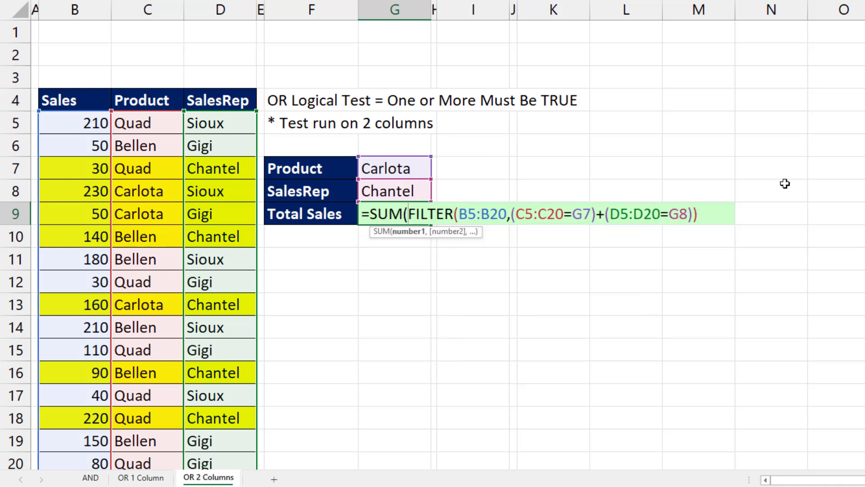
click(702, 214)
text())
key(Return)
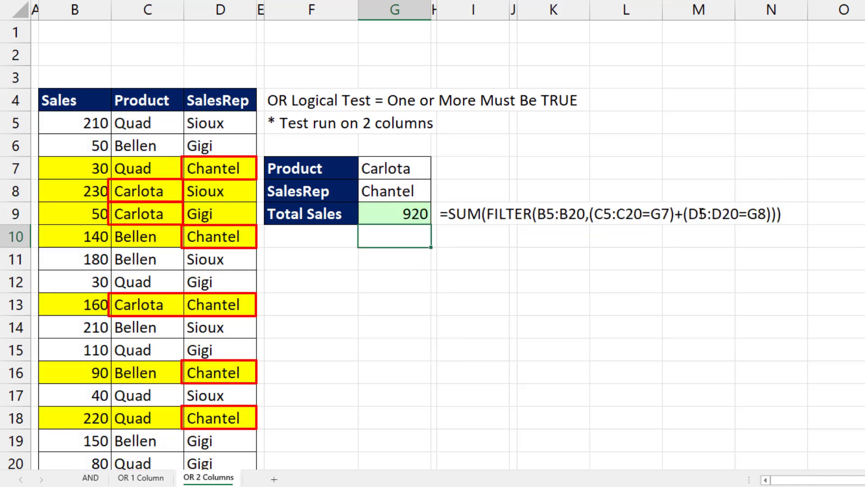
- Change the SalesRep criterion in G8 to the second sales rep in its list
click(412, 190)
click(437, 195)
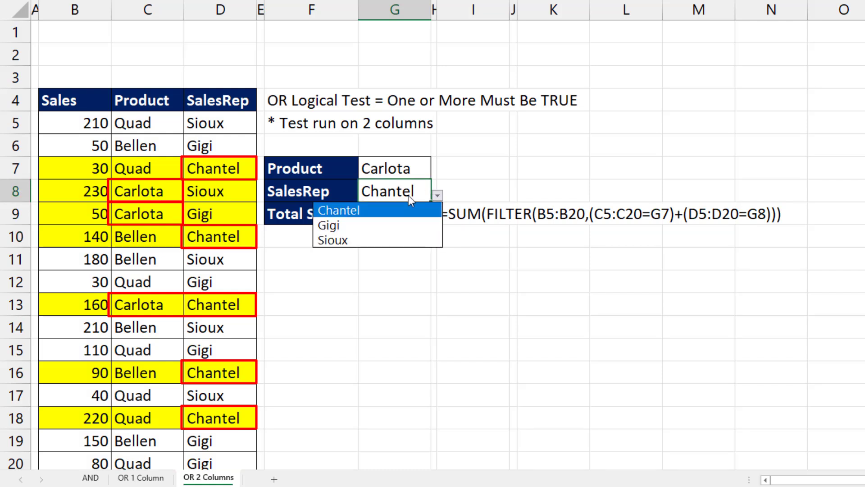
click(358, 226)
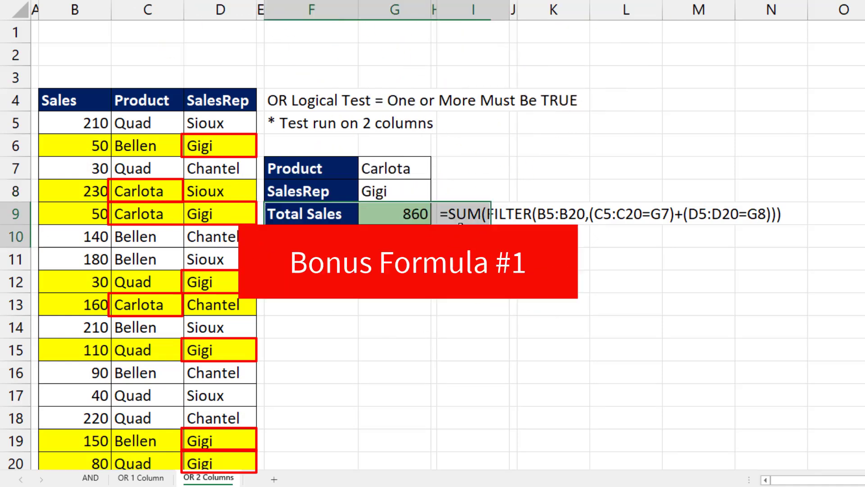
- Start an IF formula in G11 with logical test (C5:C20=G7)+(D5:D20=G8), preview the evaluated test, and revert the preview
click(394, 259)
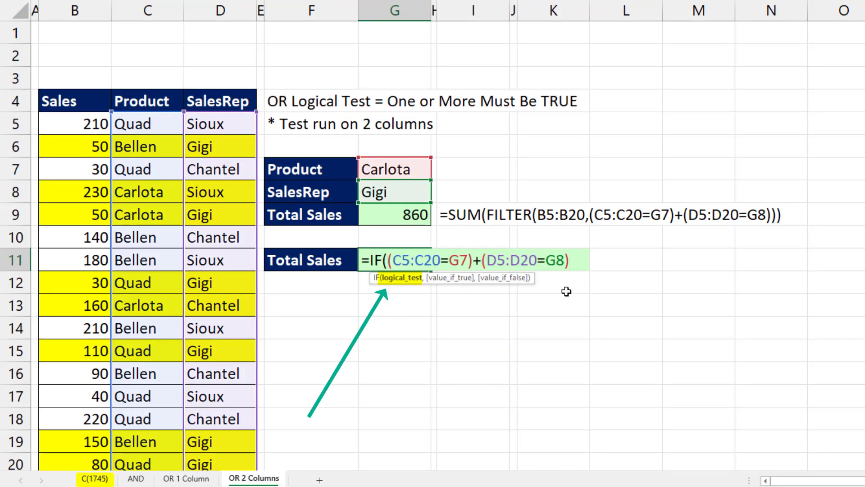
click(418, 280)
key(F9)
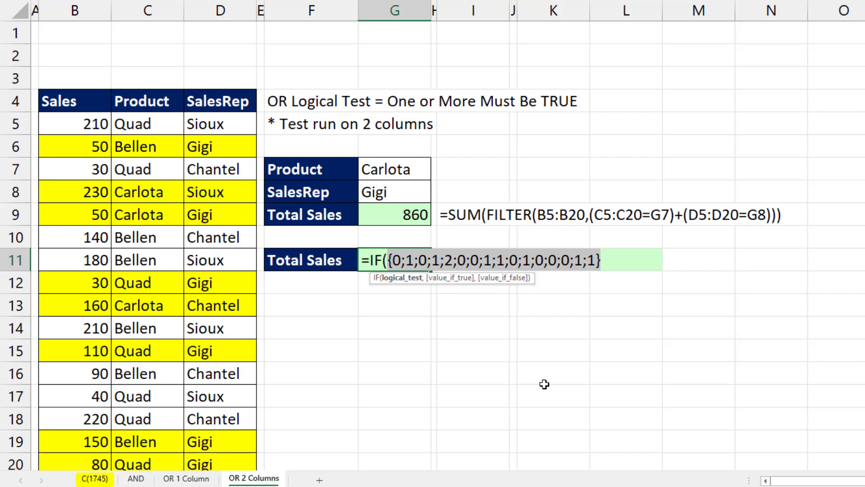
key(ctrl+z)
key(Right)
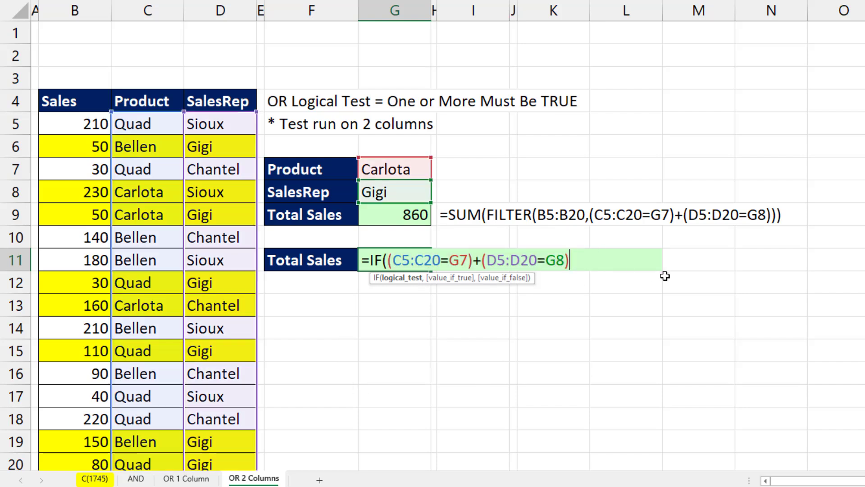
- Add the sales range B5:B20 as the value_if_true argument of the IF formula in G11
text(,)
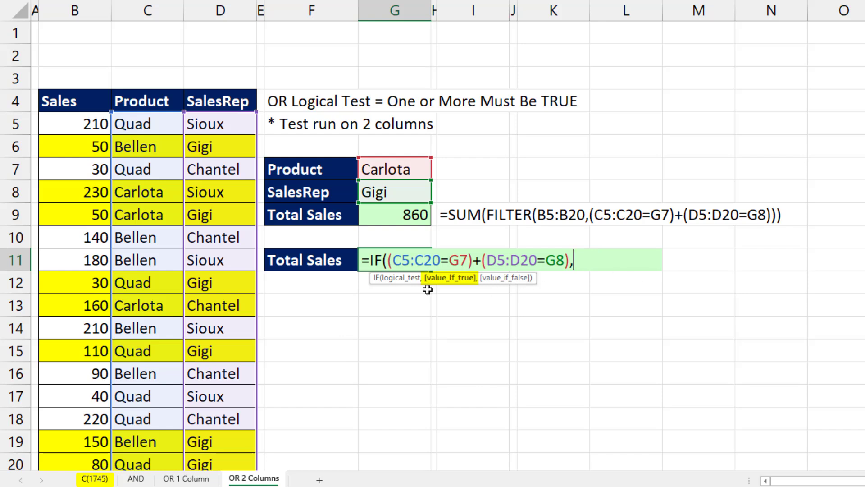
drag(70, 120, 61, 462)
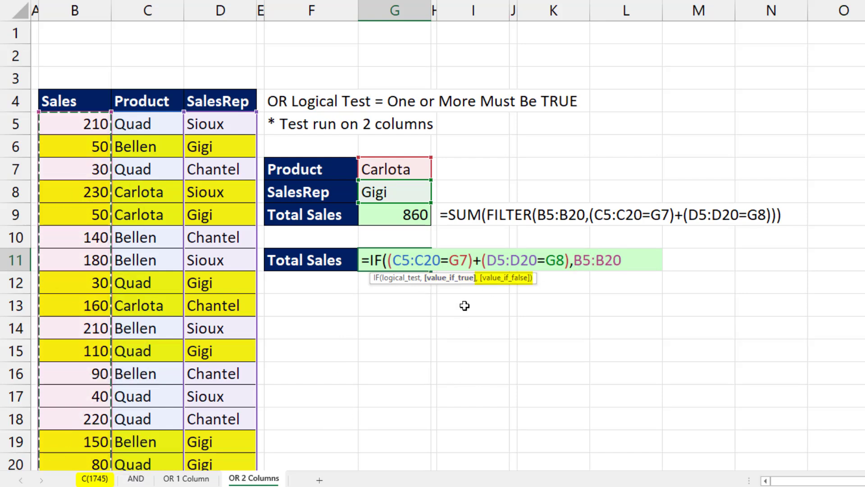
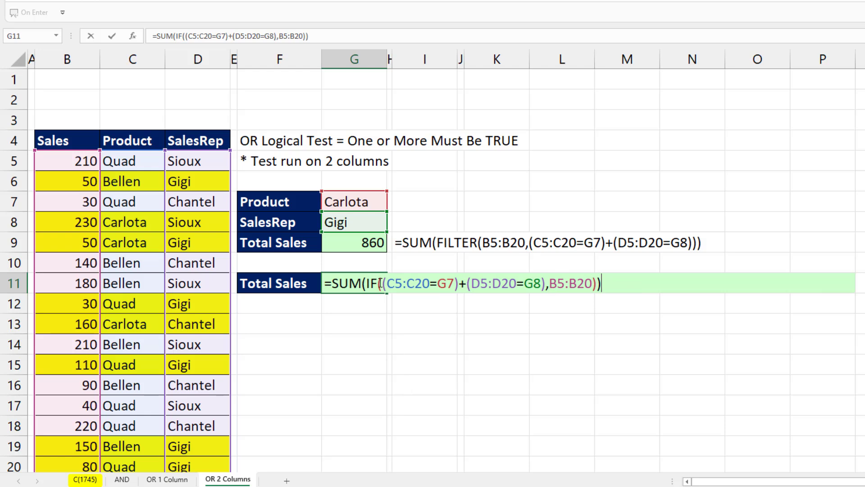
- Review the IF logical test and SUM in G11, and enter =SUM(IF((C5:C20=G7)+(D5:D20=G8),B5:B20)) as an array formula
click(381, 283)
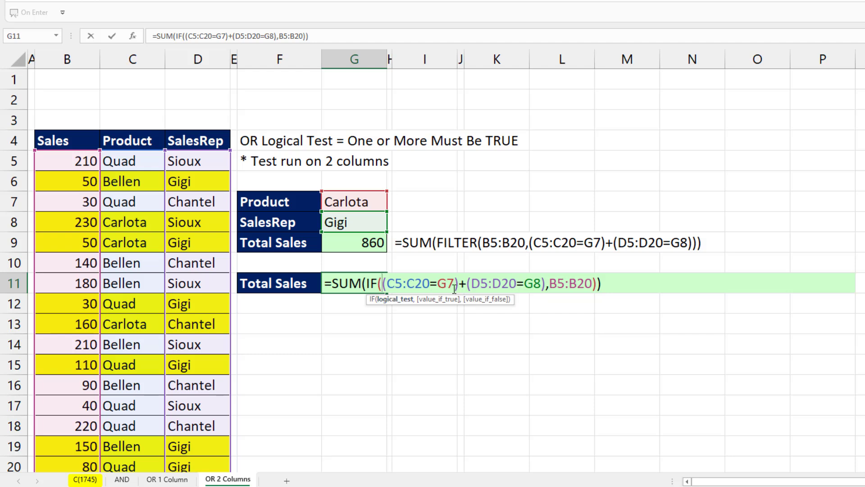
click(391, 299)
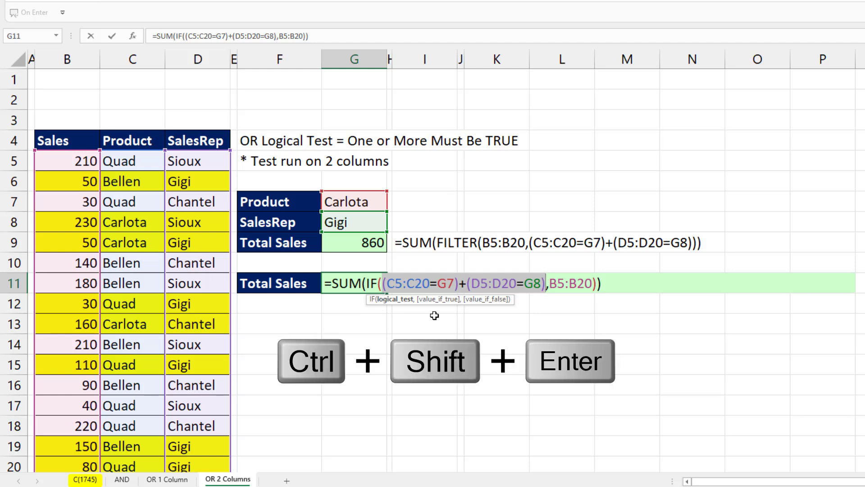
key(Left)
key(Left)
key(Left)
key(Left)
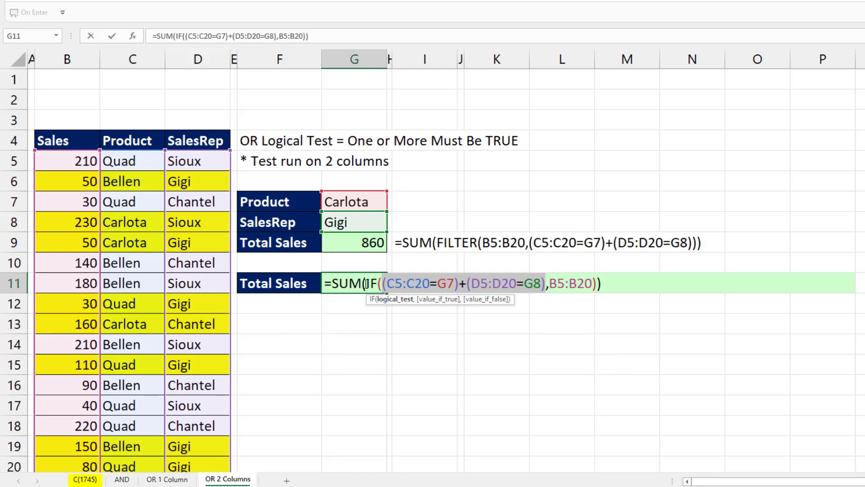
drag(332, 283, 362, 284)
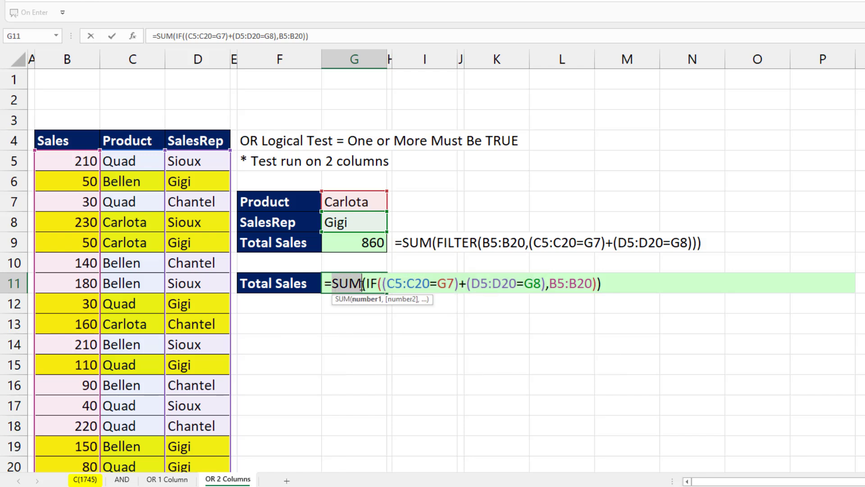
click(381, 283)
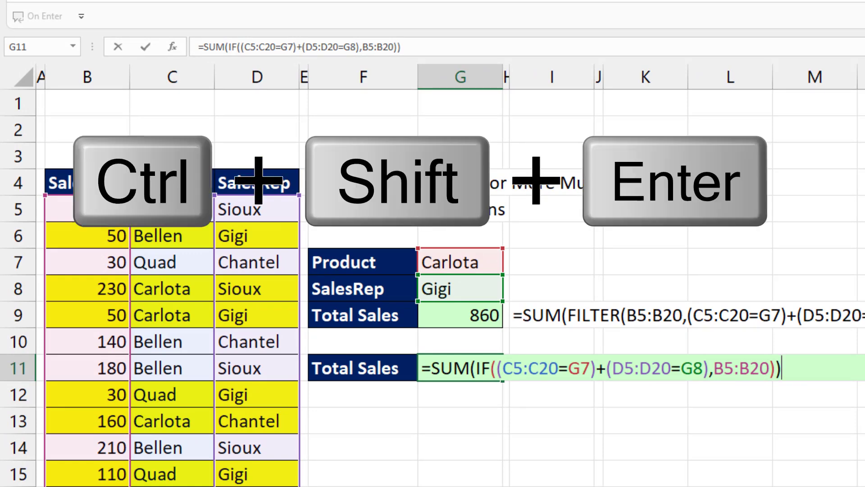
key(ctrl+shift+Return)
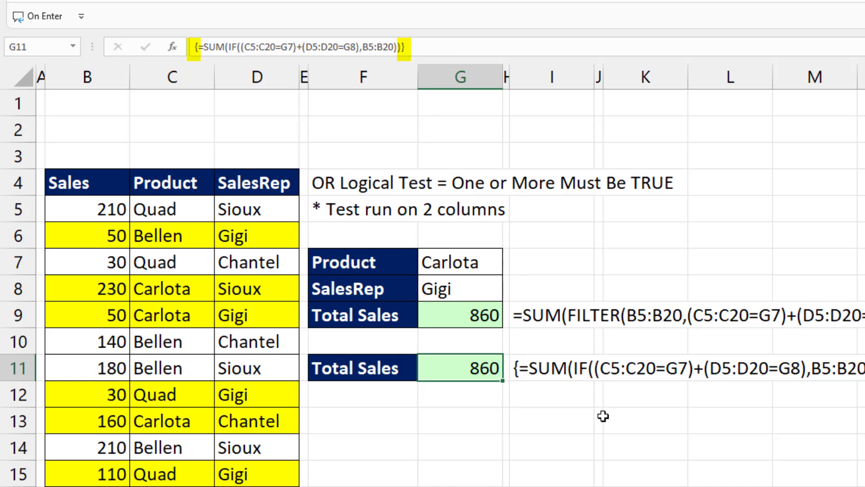
- Switch the SalesRep criterion in G8 to the first sales rep in its list
click(496, 288)
click(509, 294)
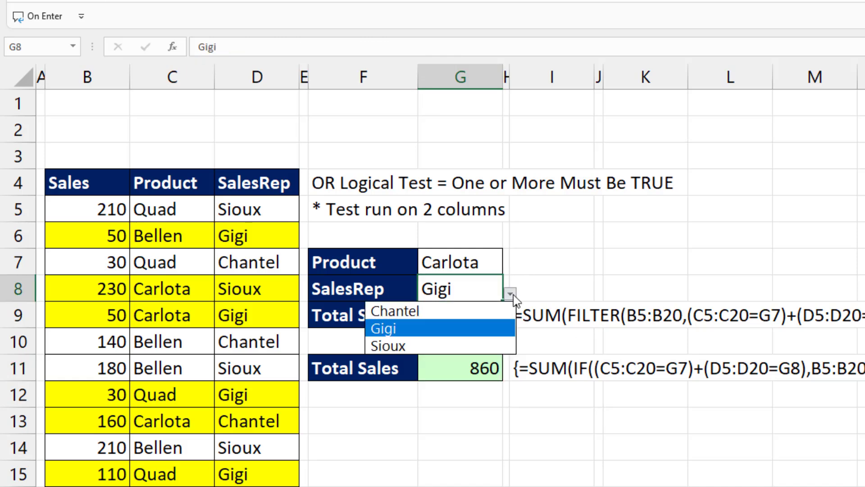
click(452, 305)
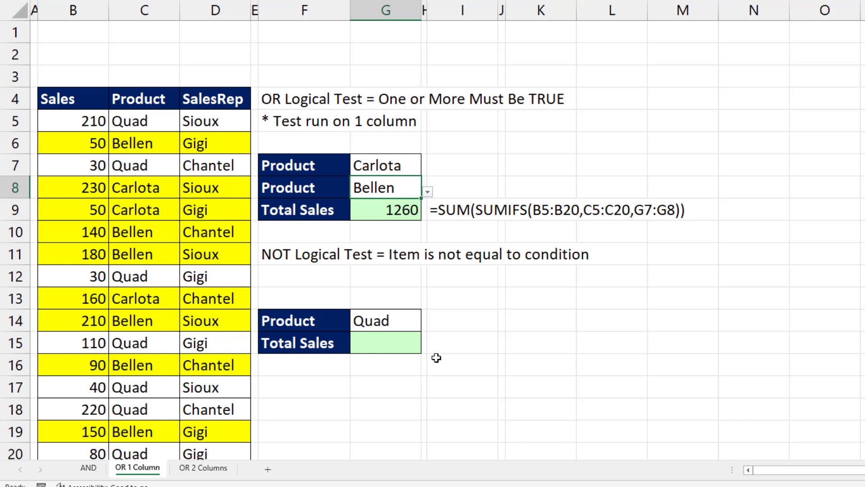
- On the OR 1 Column sheet, start a SUMIFS formula in G15 with sum range B5:B20 and criteria range C5:C20
click(412, 347)
text(=Sumi)
key(Tab)
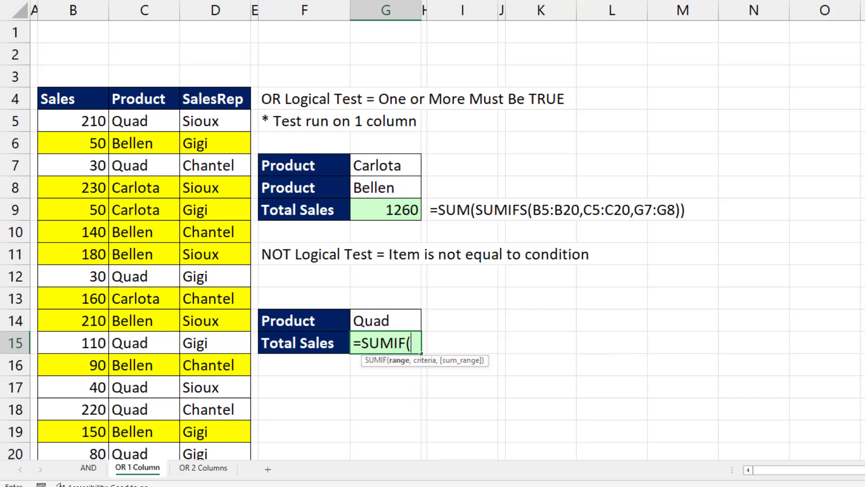
key(BackSpace)
text(s)
key(Tab)
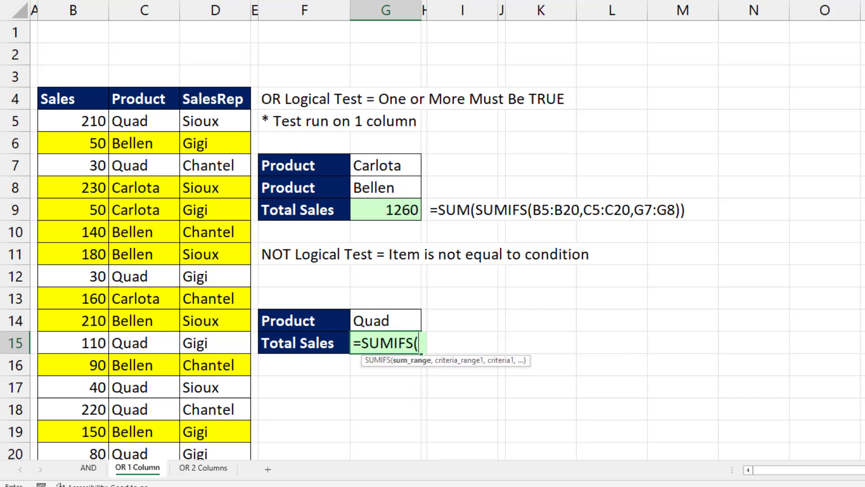
drag(61, 116, 77, 432)
text(,)
drag(144, 118, 152, 445)
text(,)
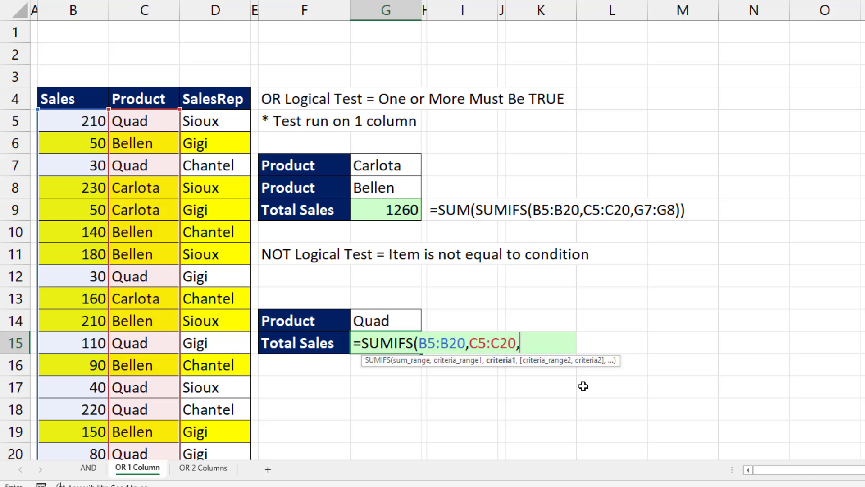
- Complete the G15 formula with the NOT criterion "<>"&G14 and enter =SUMIFS(B5:B20,C5:C20,"<>"&G14)
text(")
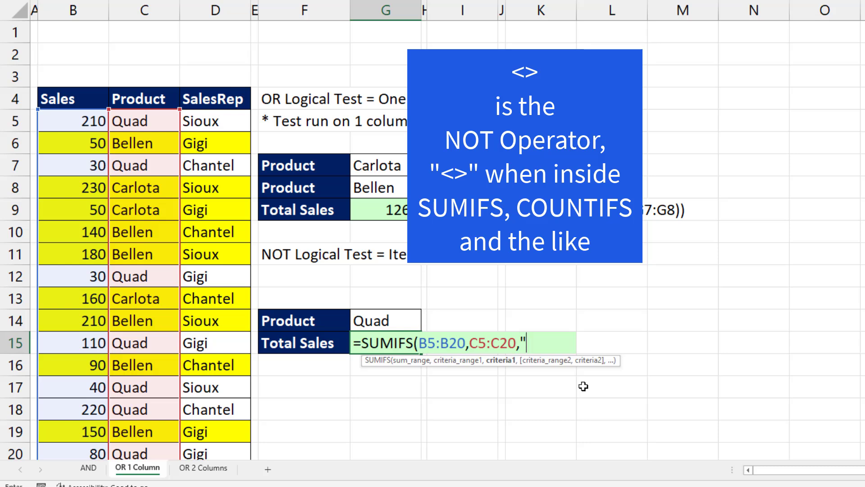
text(<>"&)
click(377, 322)
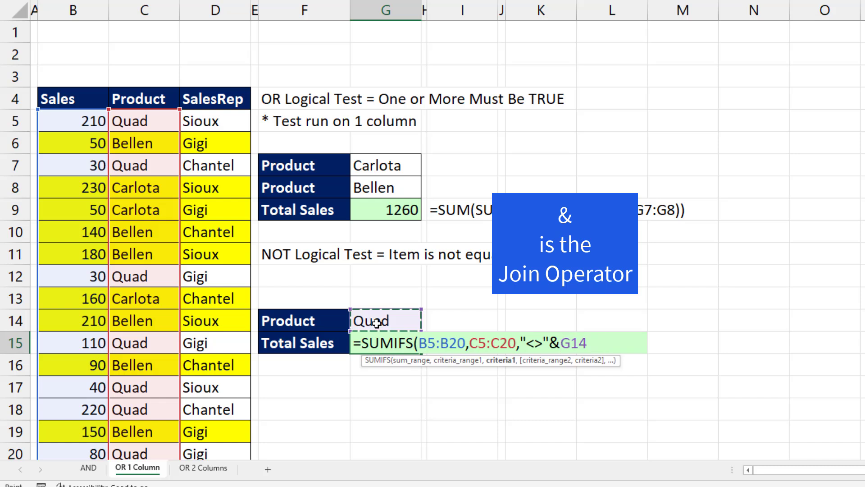
text())
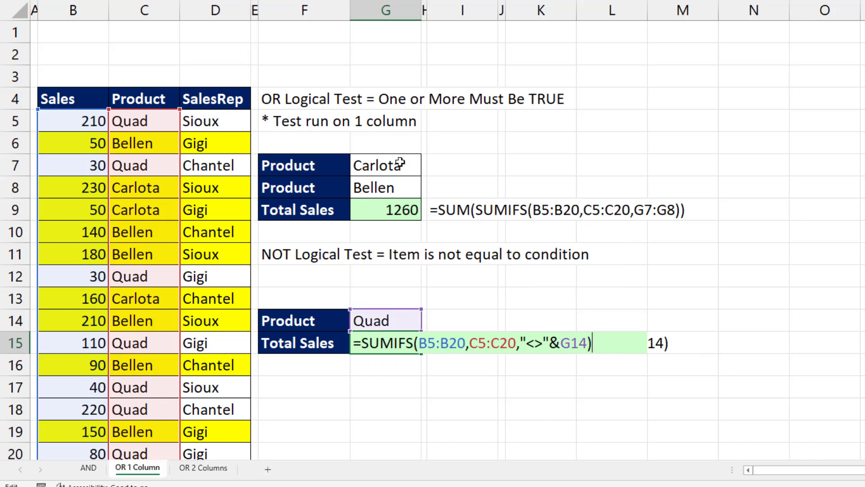
key(Return)
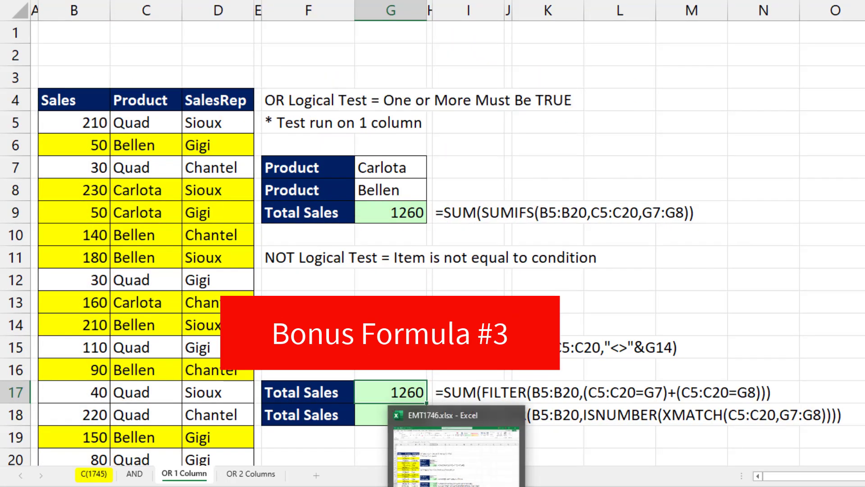
- Examine the alternative SUM and FILTER formulas for the one-column OR test in G17 and G18
double_click(413, 393)
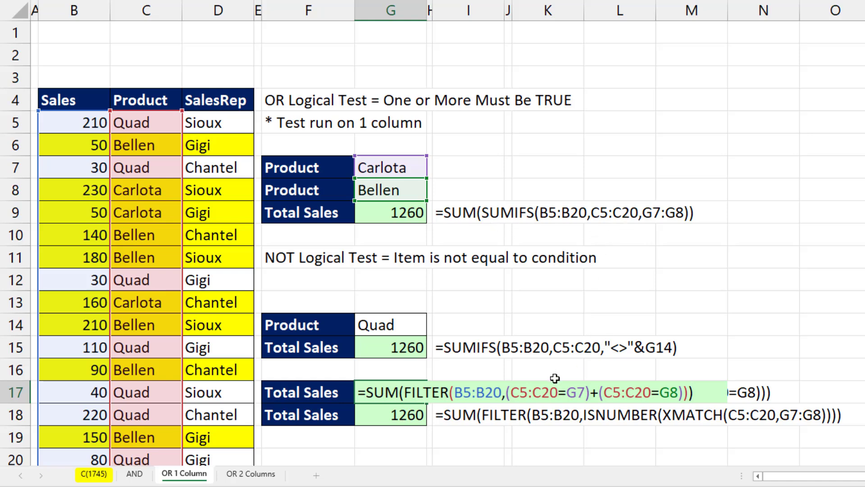
key(Return)
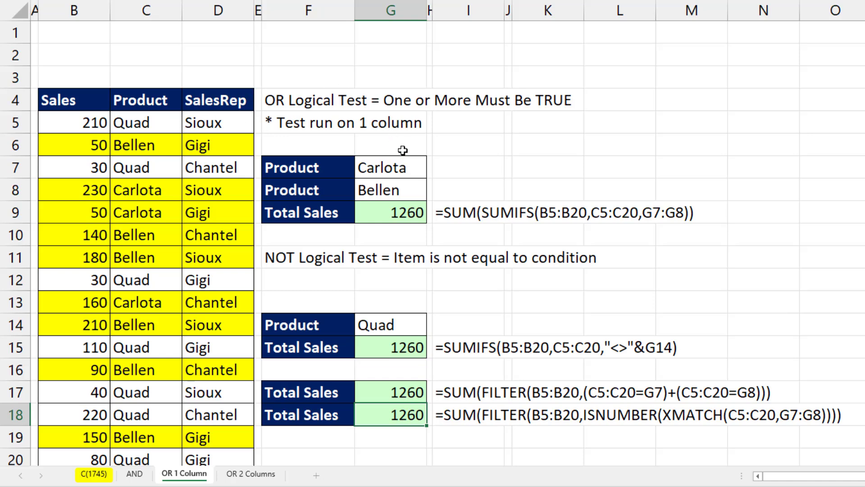
double_click(399, 413)
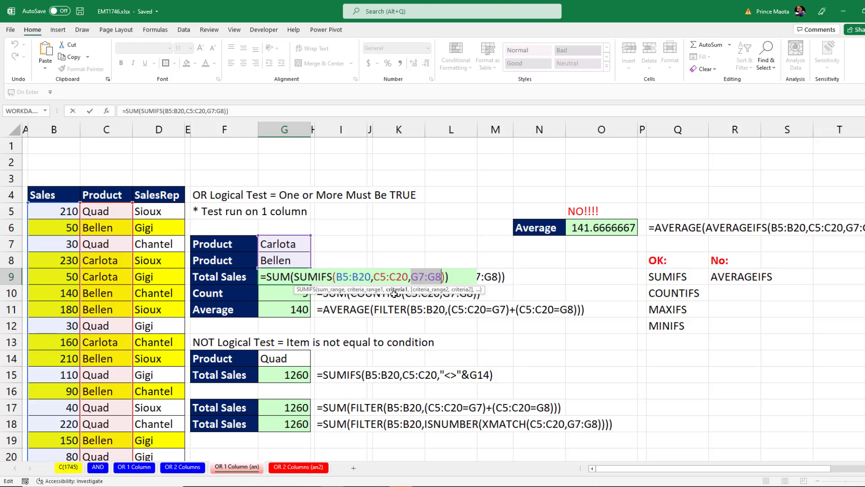
- Examine the SUMIFS and AVERAGE formulas in G9 and G11 of OR 1 Column (an), and show the OR 2 Columns (an2) sheet
key(Escape)
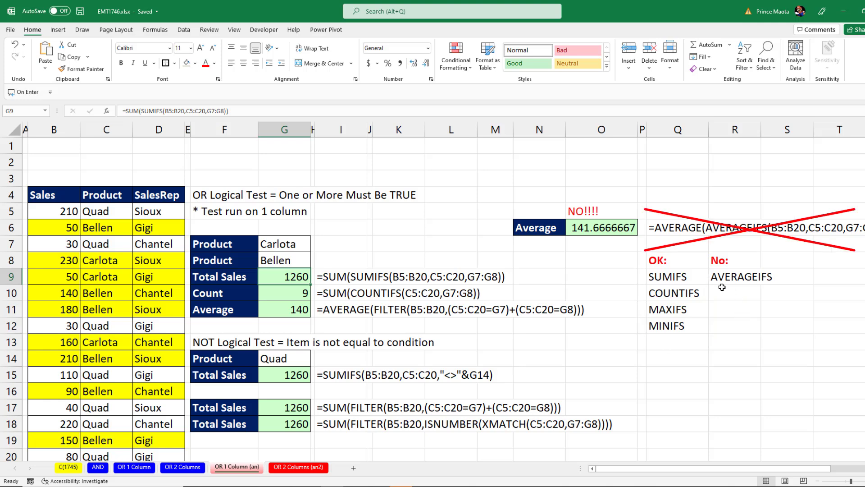
double_click(298, 308)
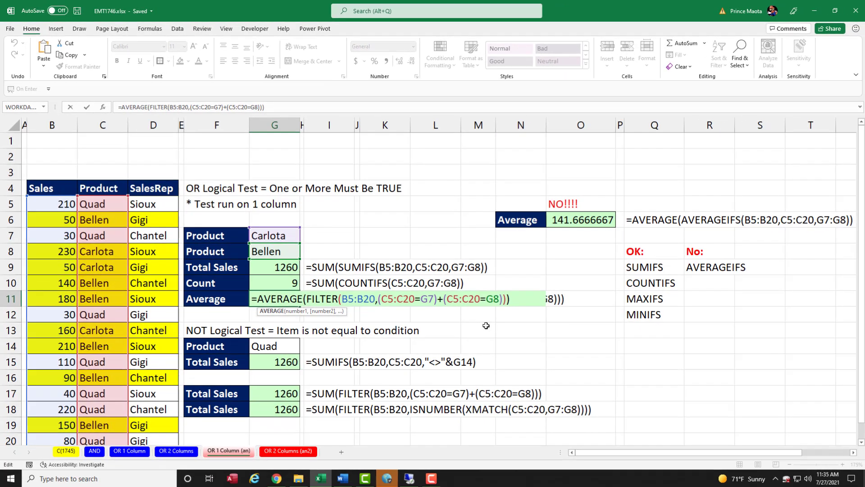
key(ctrl+Return)
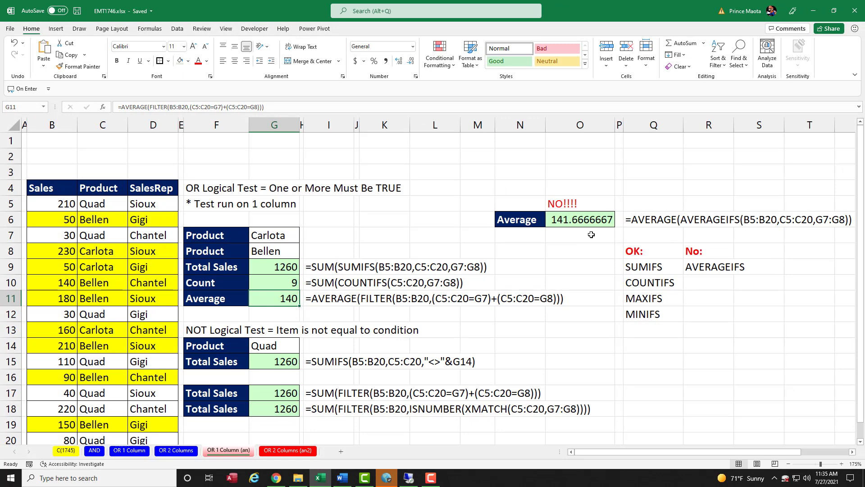
key(ctrl+Page_Down)
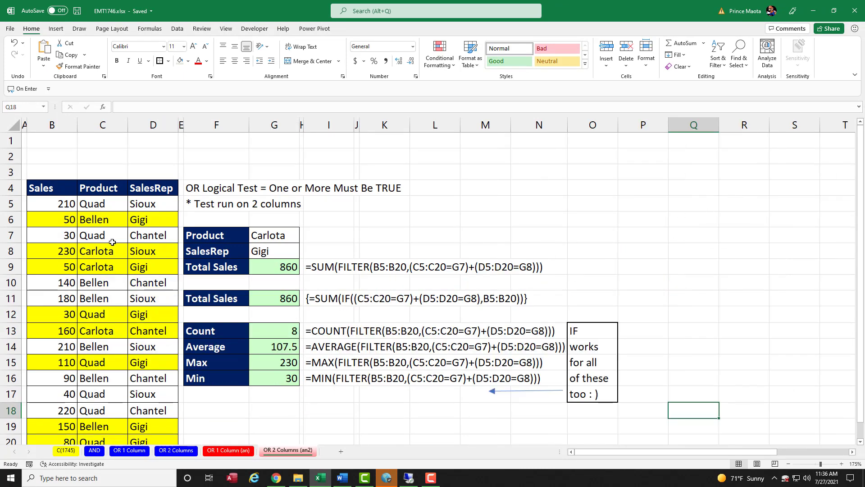